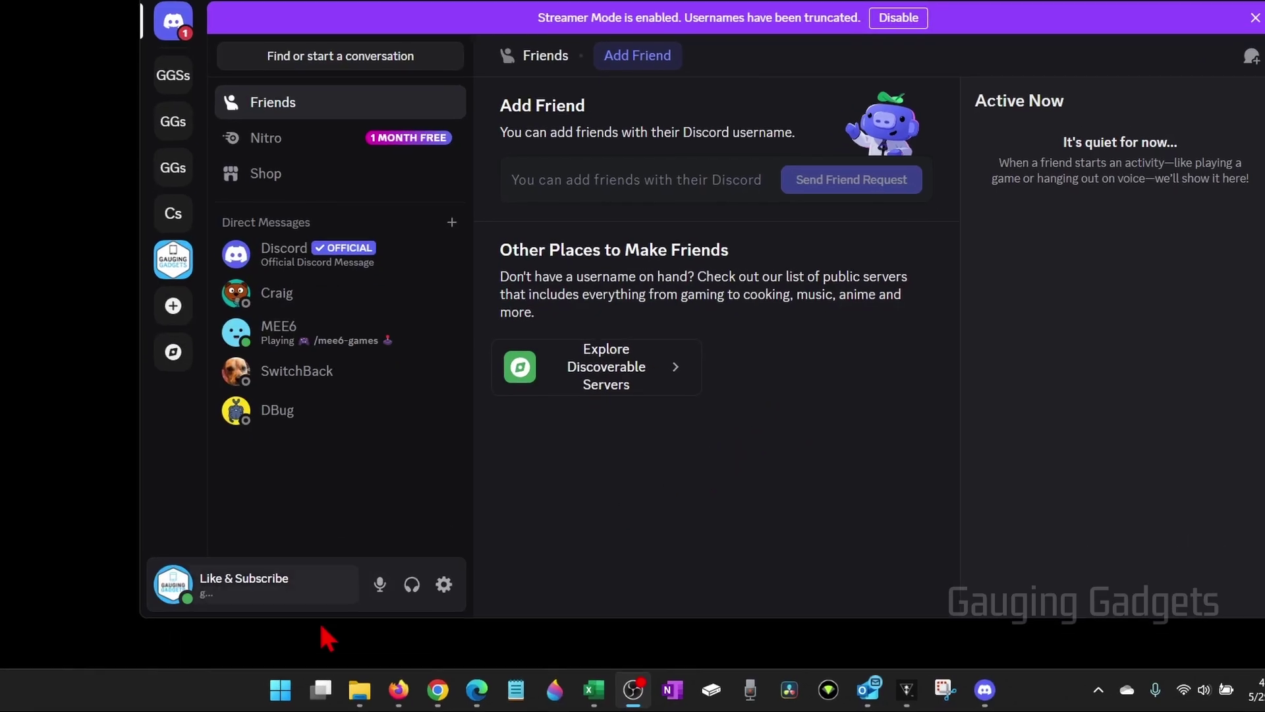
# Step: In Task Manager, search for 'discord' and end the Discord process's task
pyautogui.rightClick(306, 690)
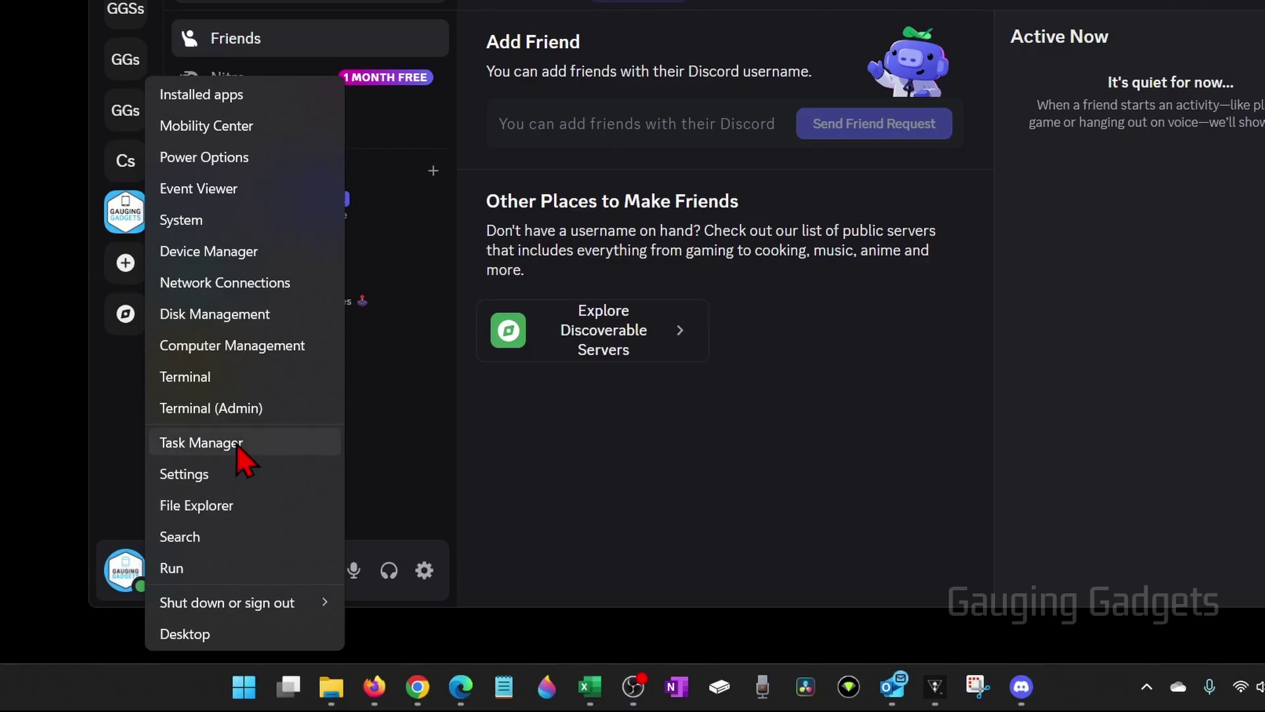
pyautogui.click(237, 443)
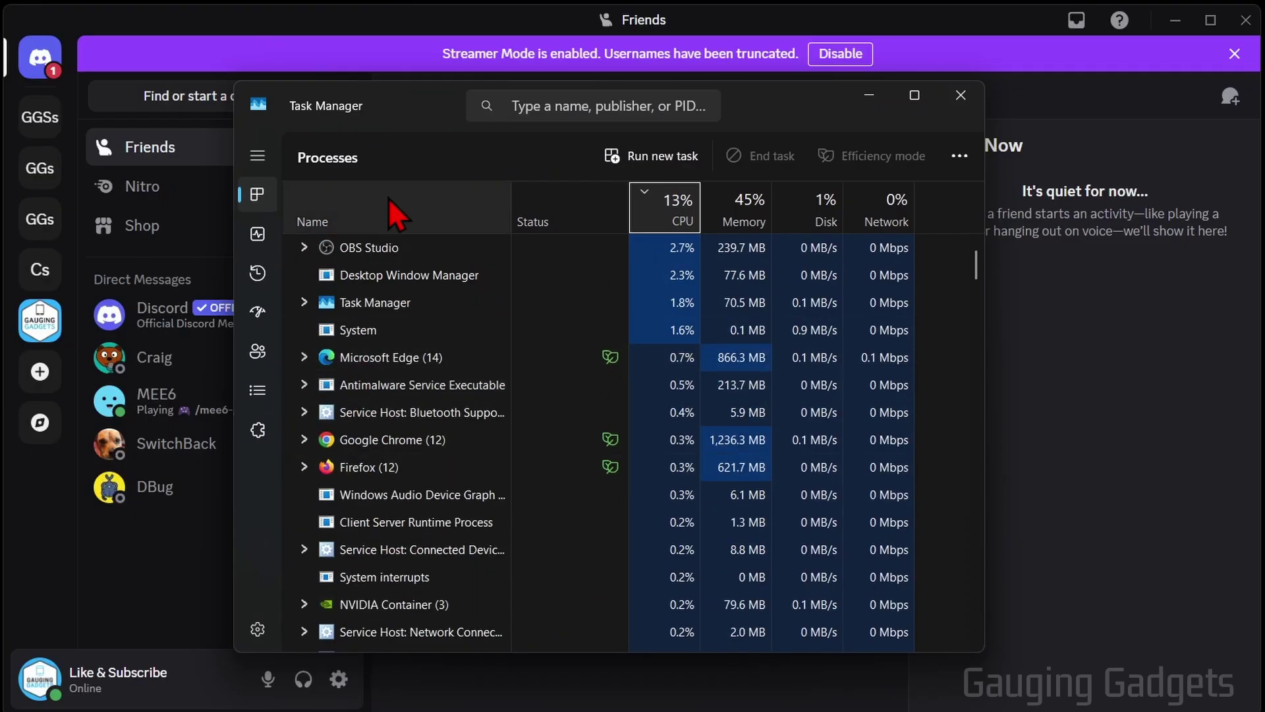
pyautogui.click(555, 104)
pyautogui.write('dsicoprd')
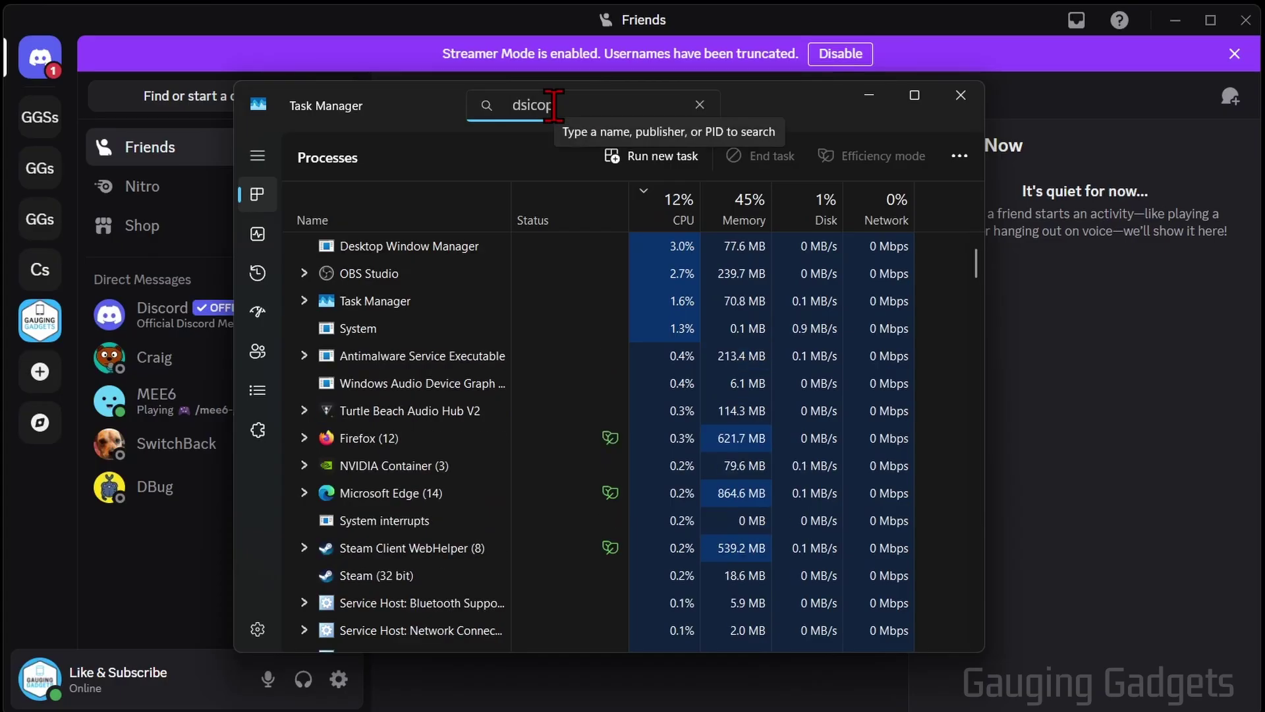
pyautogui.hotkey('ctrl', 'a')
pyautogui.write('discord')
pyautogui.rightClick(368, 244)
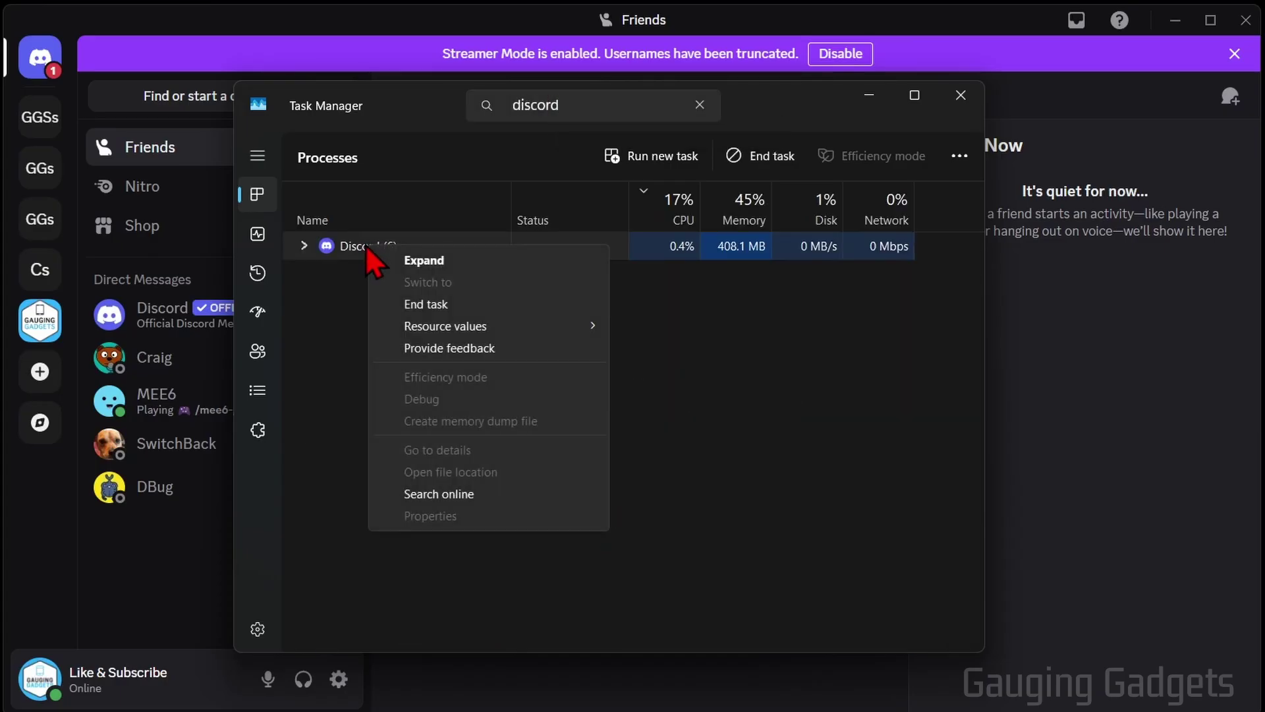
pyautogui.click(426, 304)
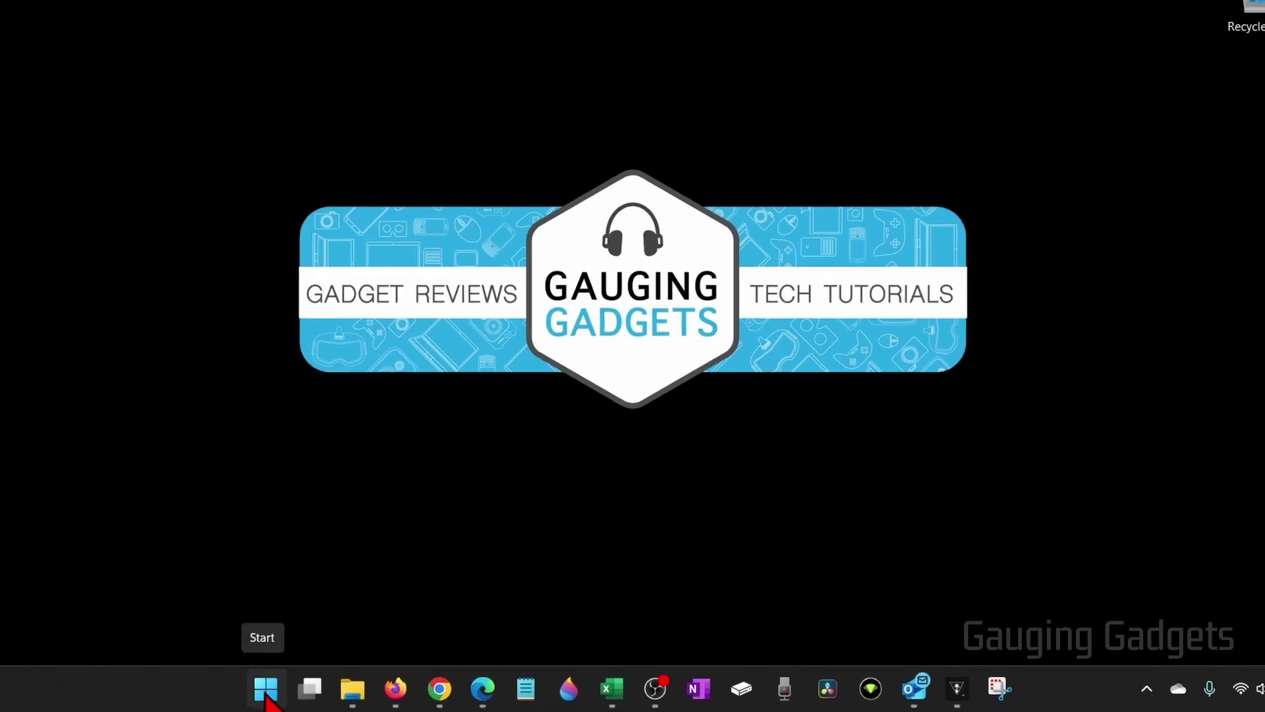
# Step: Launch the Run dialog from a Start search for 'run'
pyautogui.click(266, 689)
pyautogui.write('run')
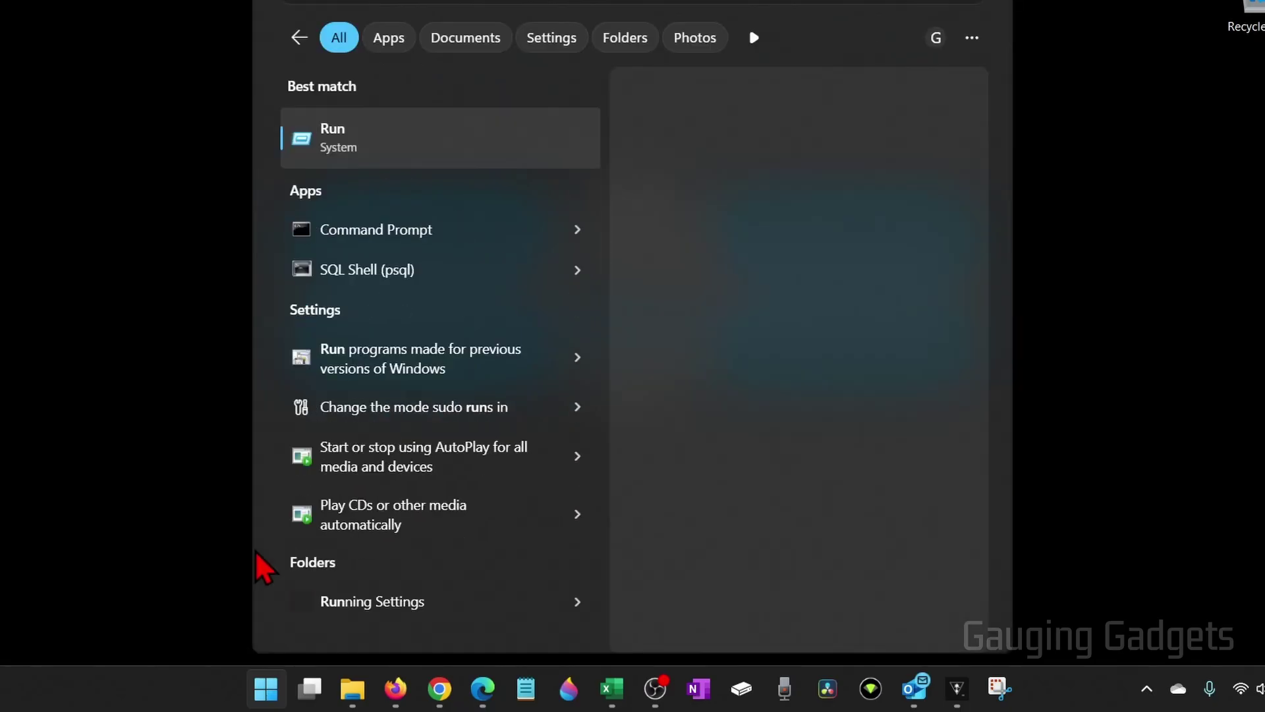
pyautogui.press('Return')
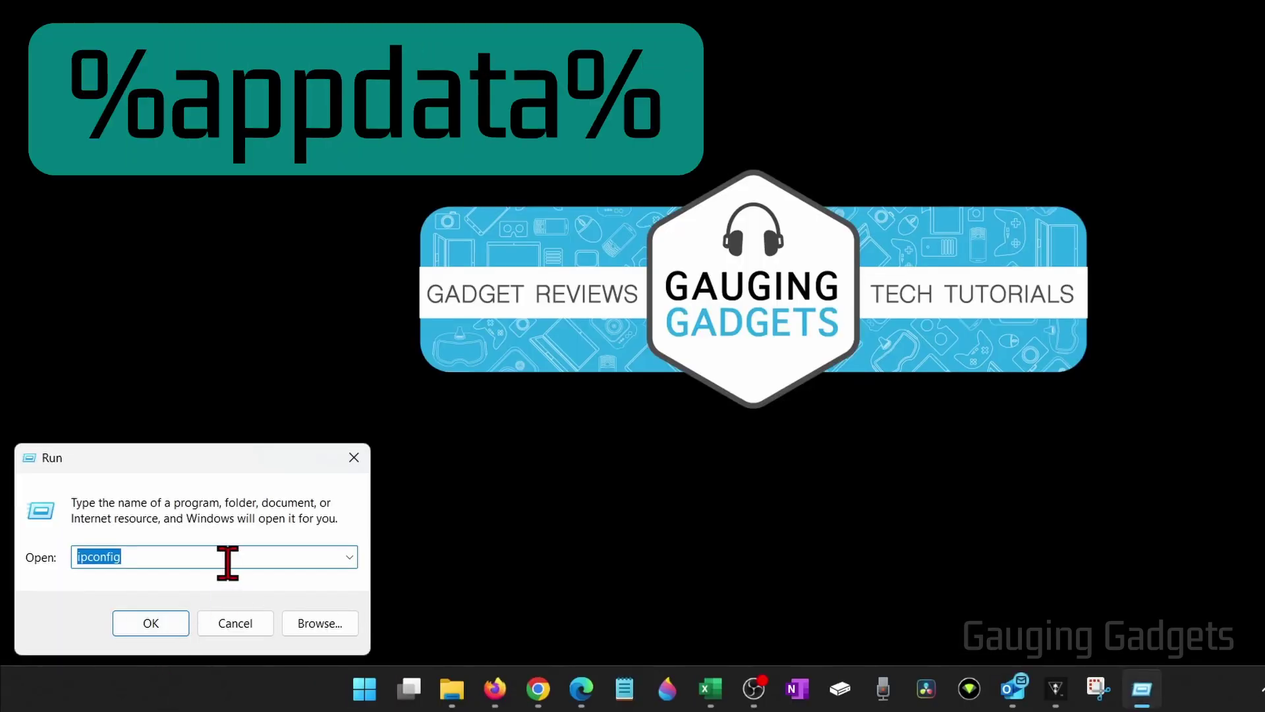
pyautogui.write('%appdata')
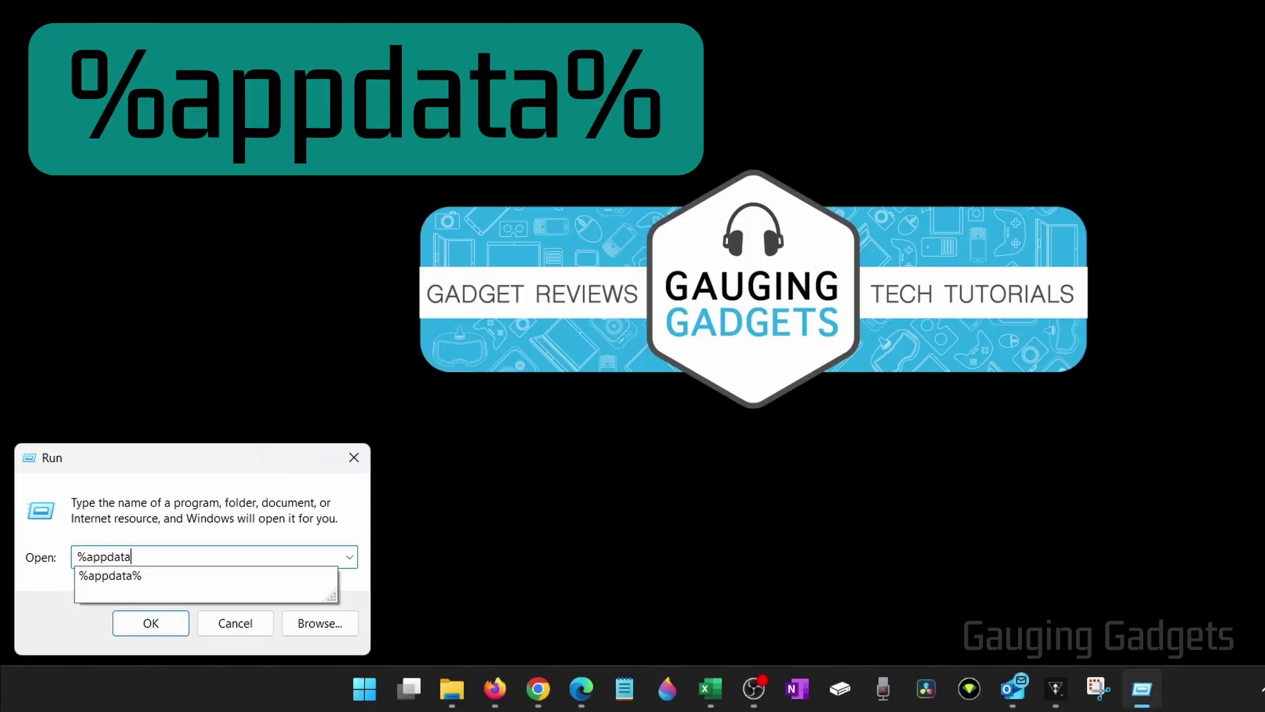
pyautogui.write('%')
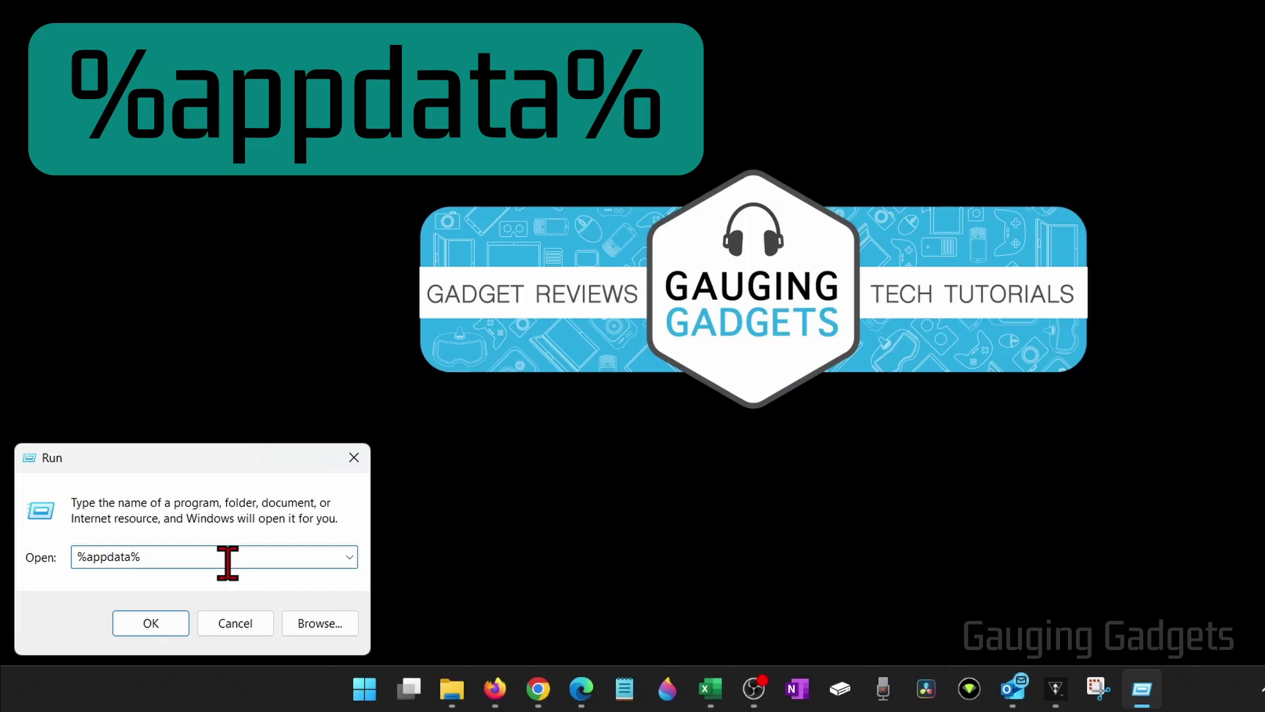
# Step: Open the AppData Roaming folder and delete its 'discord' folder
pyautogui.click(150, 623)
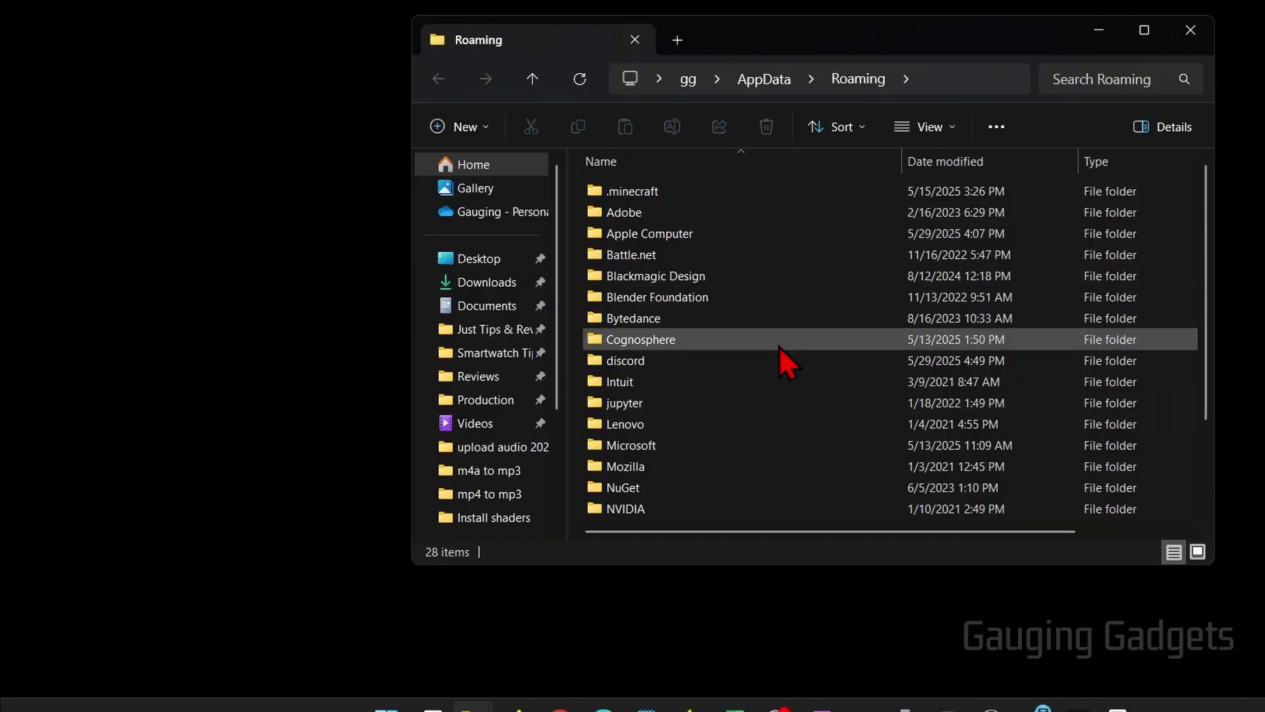
pyautogui.click(652, 362)
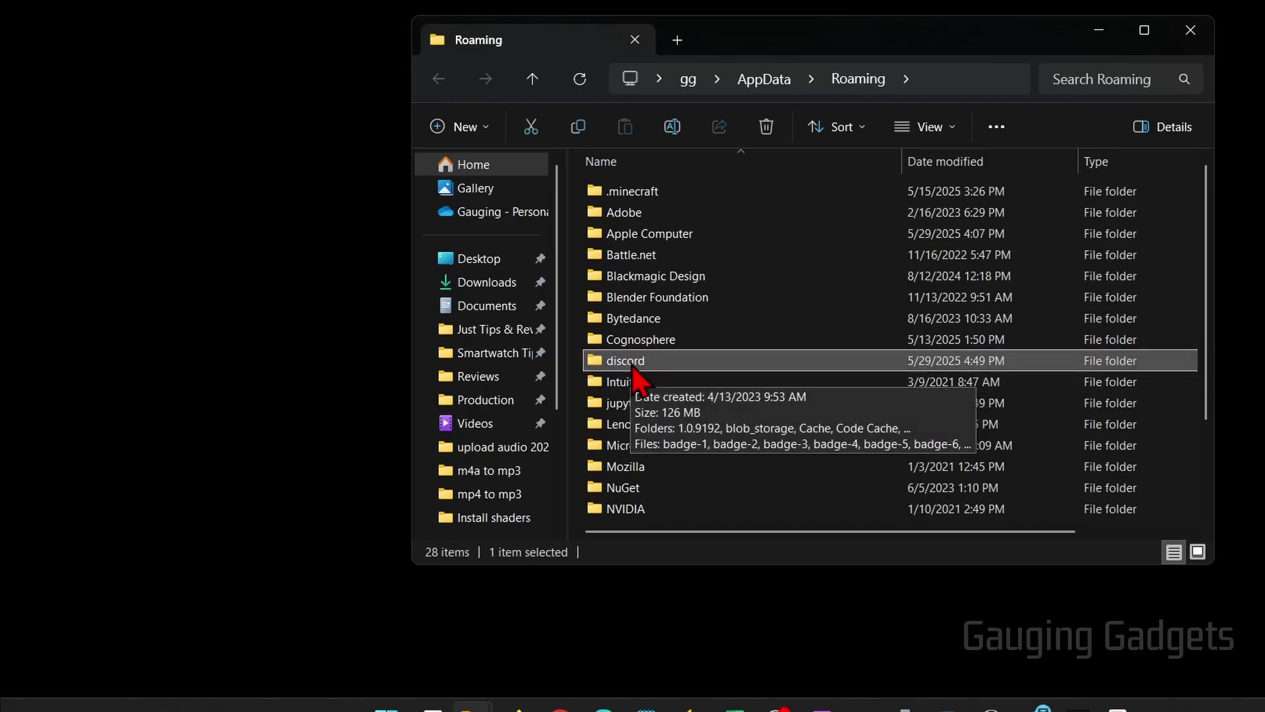
pyautogui.rightClick(632, 365)
pyautogui.click(839, 393)
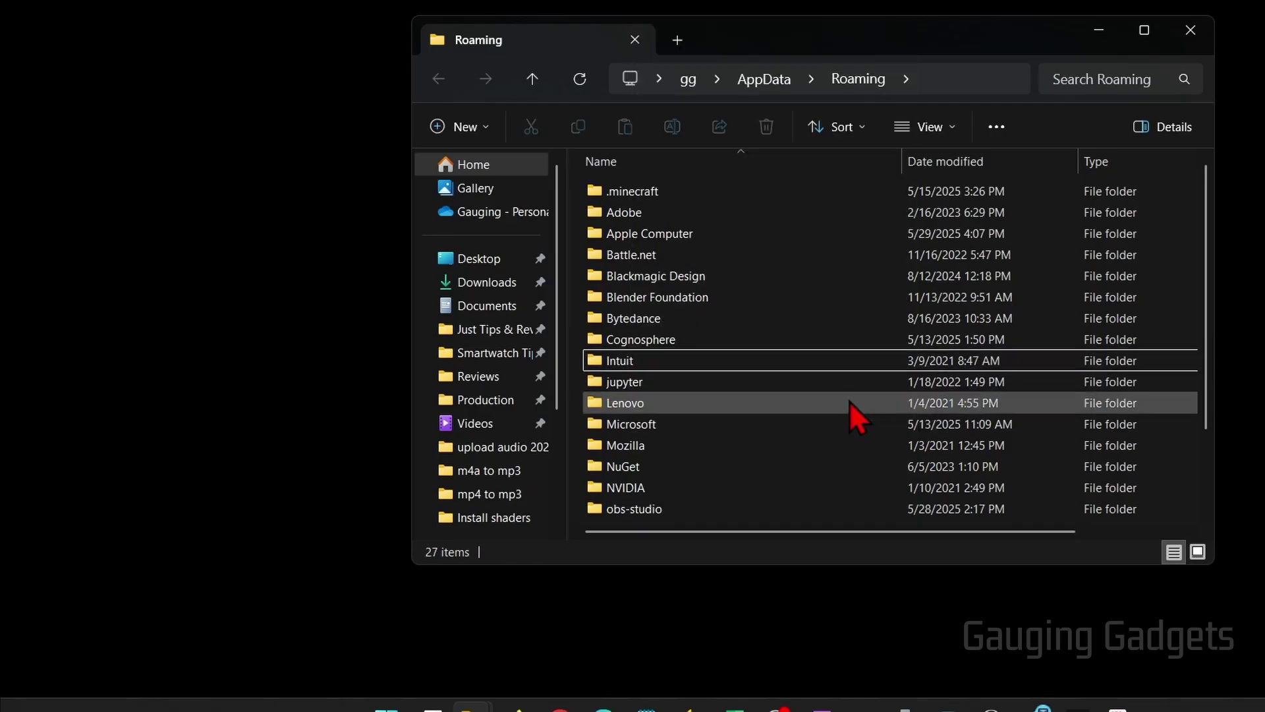
# Step: Start Discord from the Start search's best match to reach the Welcome back screen
pyautogui.click(1192, 34)
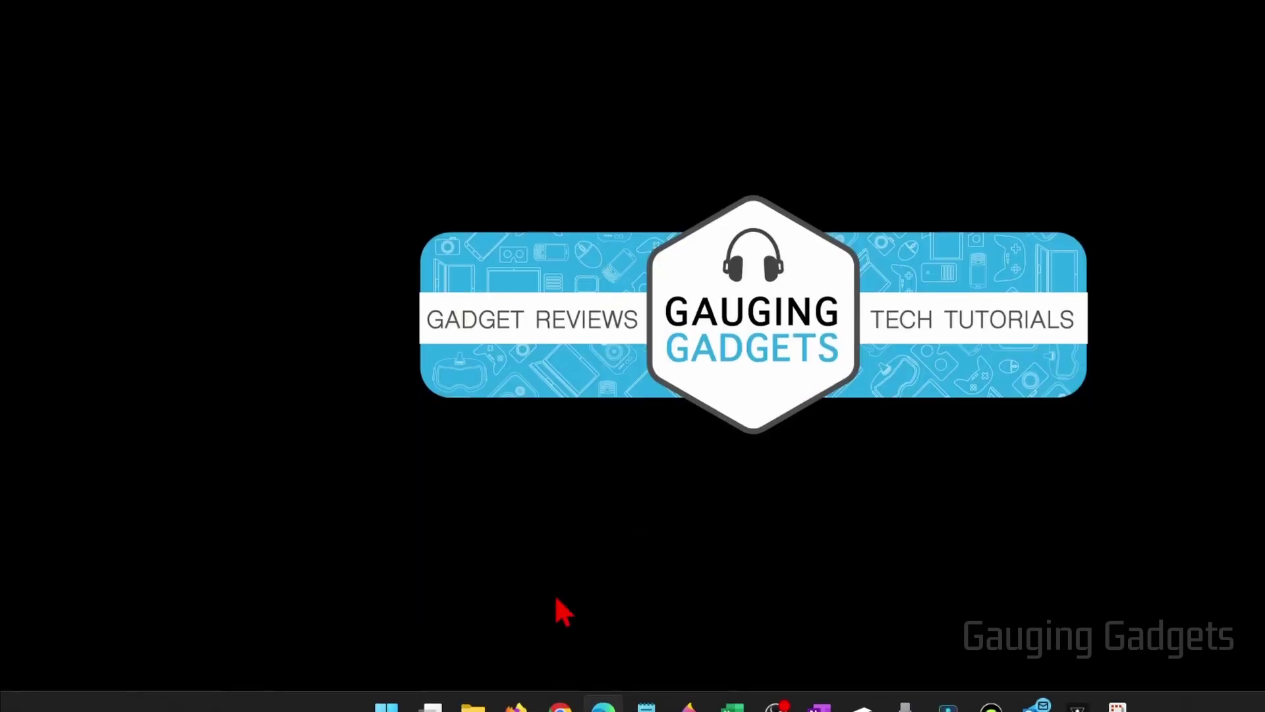
pyautogui.click(386, 687)
pyautogui.write('discord')
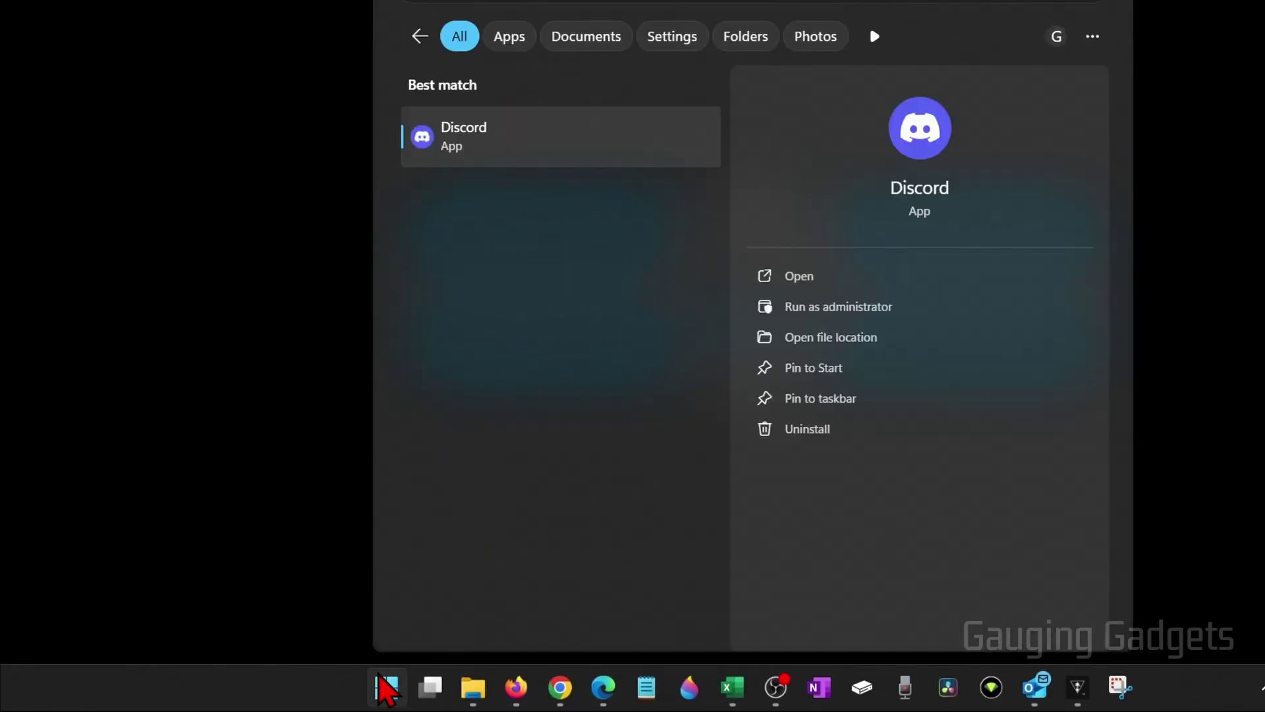
pyautogui.click(520, 152)
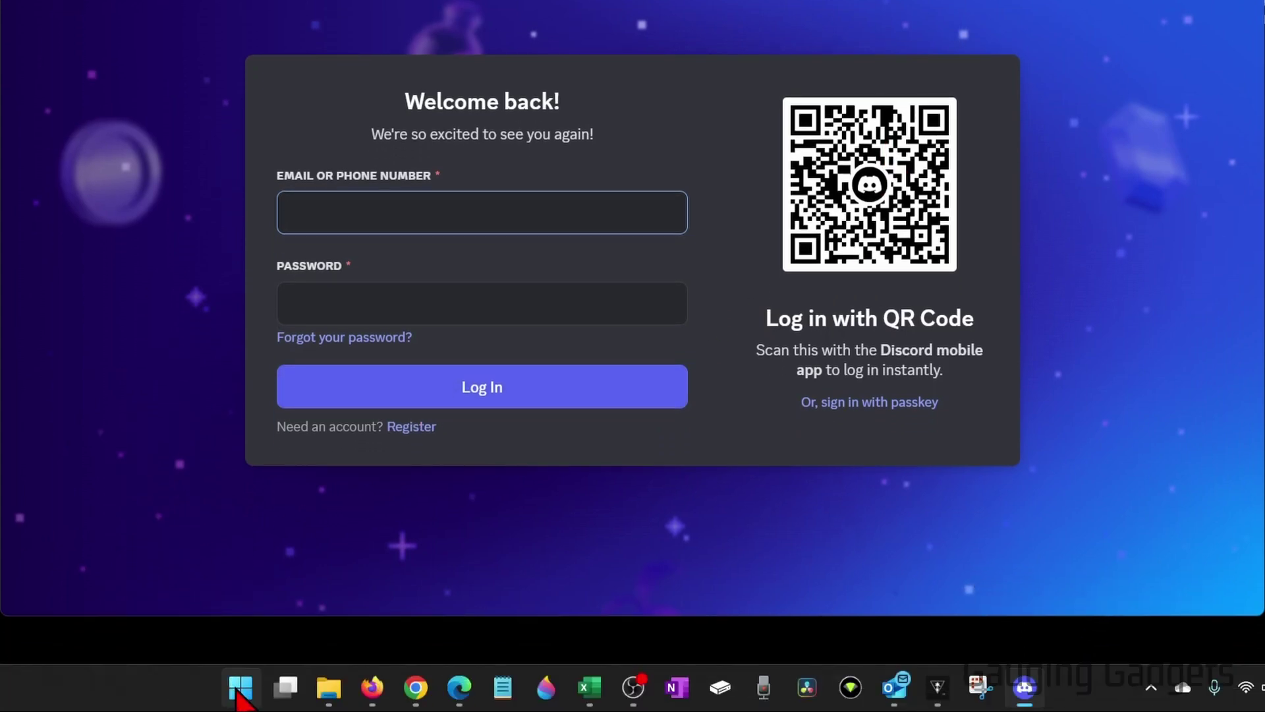
# Step: Open Installed apps and show the Modify/Uninstall menu for the Discord entry
pyautogui.rightClick(240, 688)
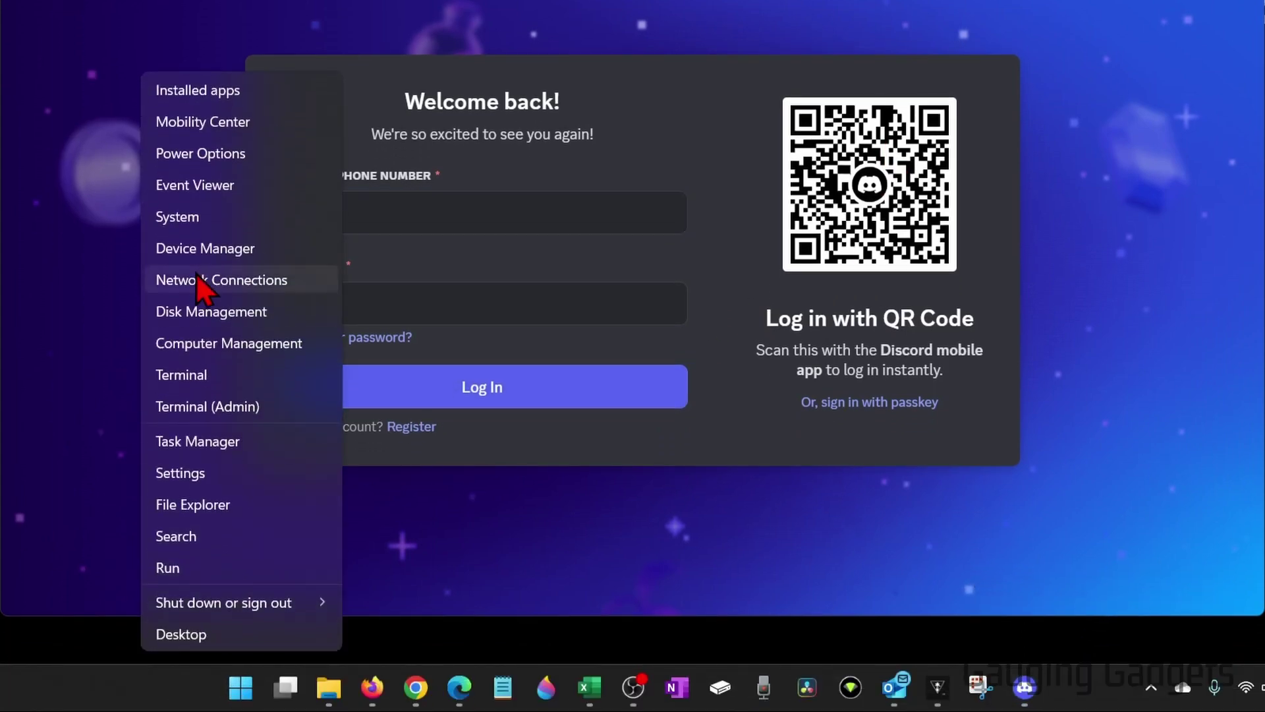
pyautogui.click(208, 99)
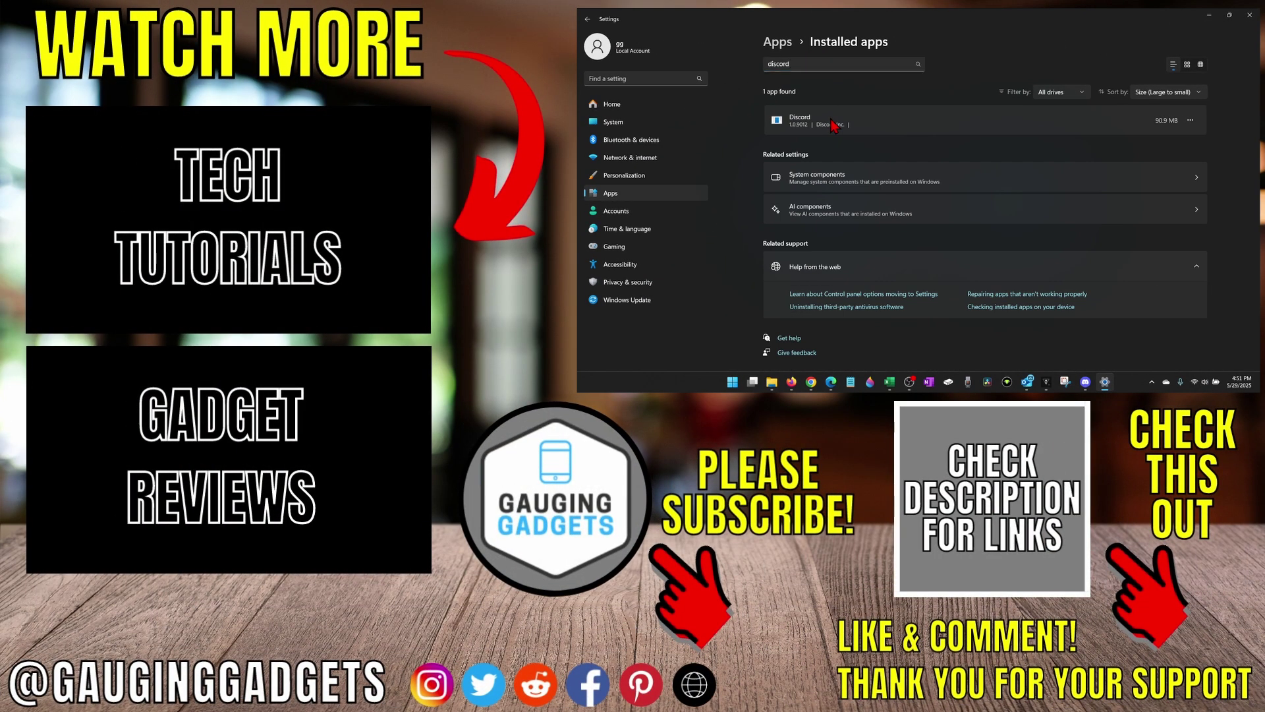
pyautogui.click(1192, 120)
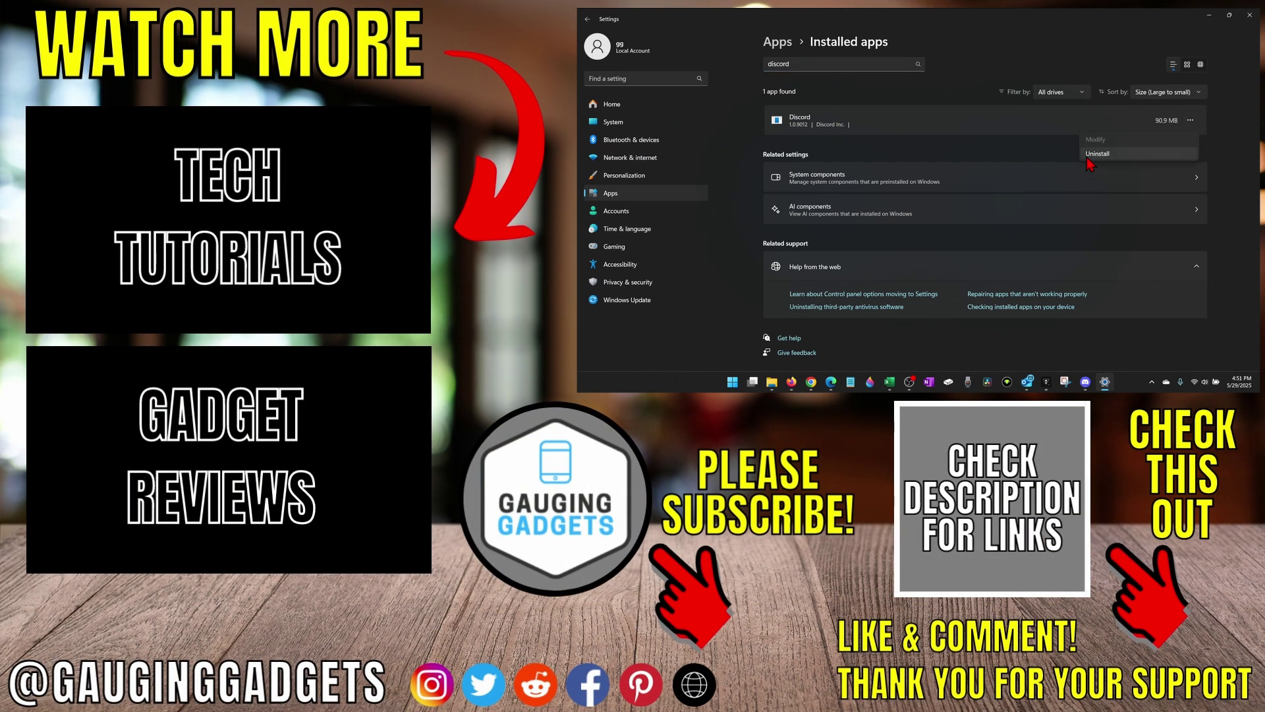